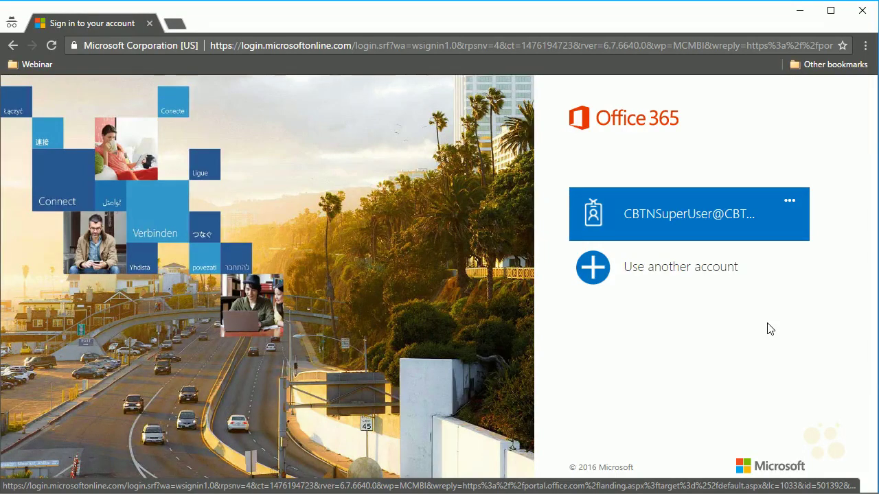
# - Sign in to Office 365 with the saved admin account tile and its password
pyautogui.click(649, 234)
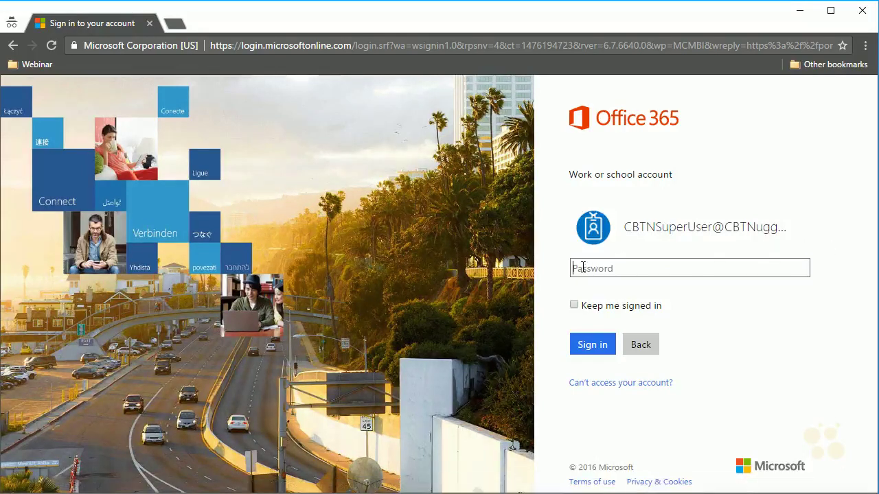
pyautogui.write('•••••••••')
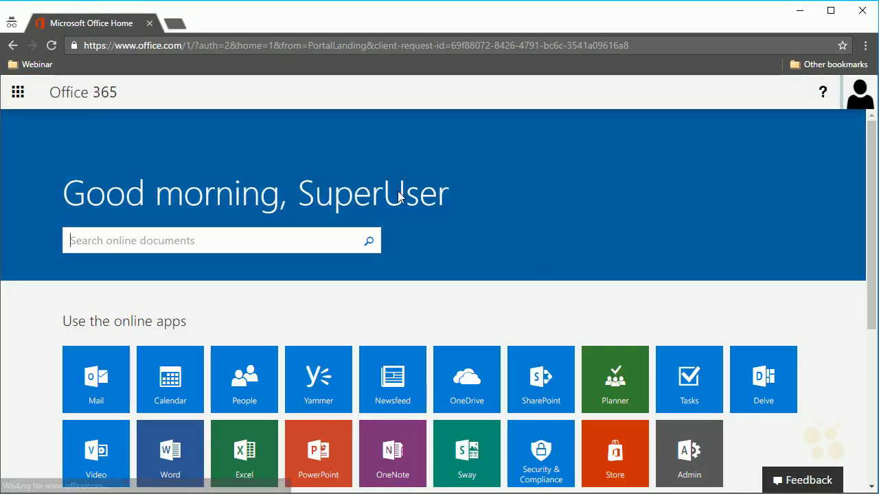
# - Go from the app launcher to the Admin center's Settings > Domains page
pyautogui.click(18, 102)
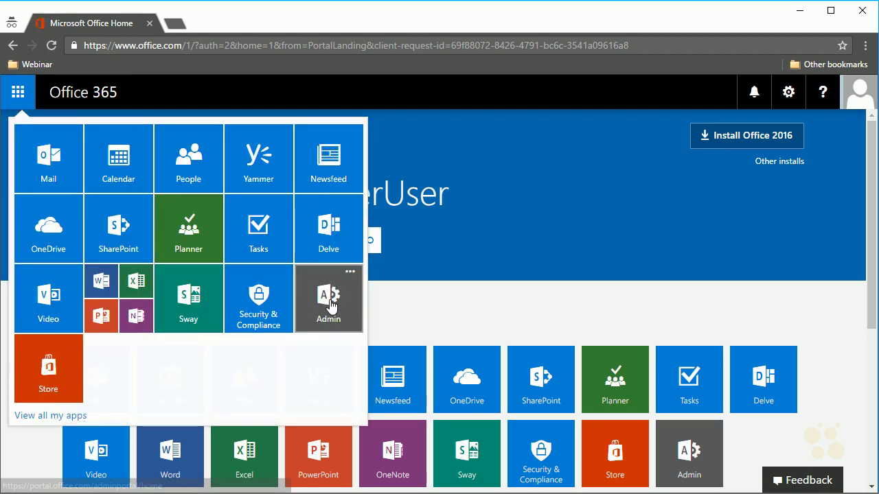
pyautogui.click(329, 302)
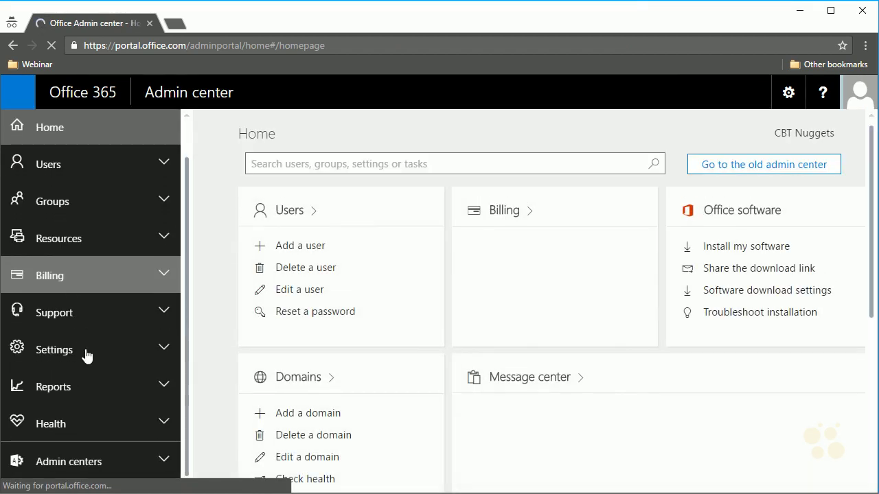
pyautogui.click(85, 355)
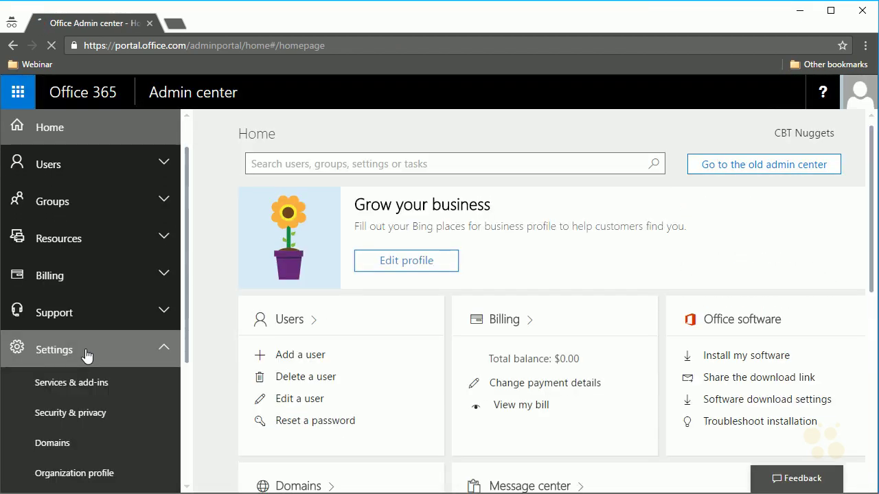
pyautogui.click(58, 448)
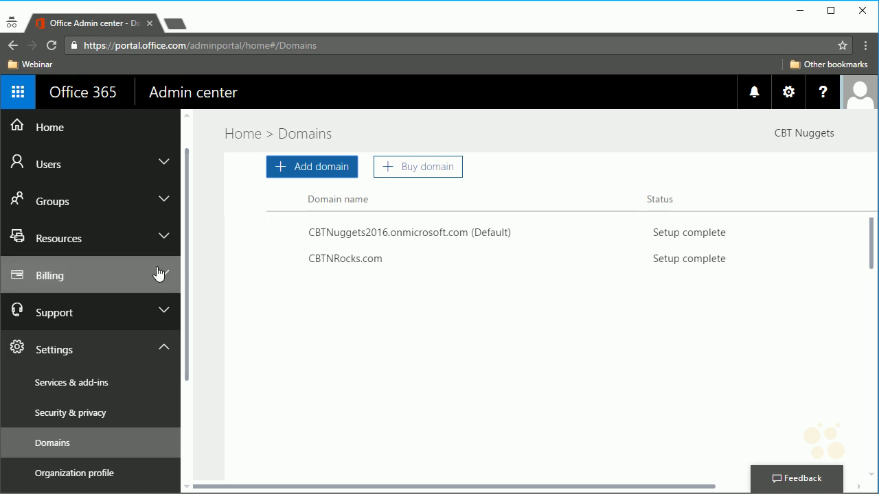
# - In Active users, set the admin's CBTNRocks.com alias as primary email and user name, then save
pyautogui.scroll(1, 151, 240)
pyautogui.click(148, 203)
pyautogui.click(97, 242)
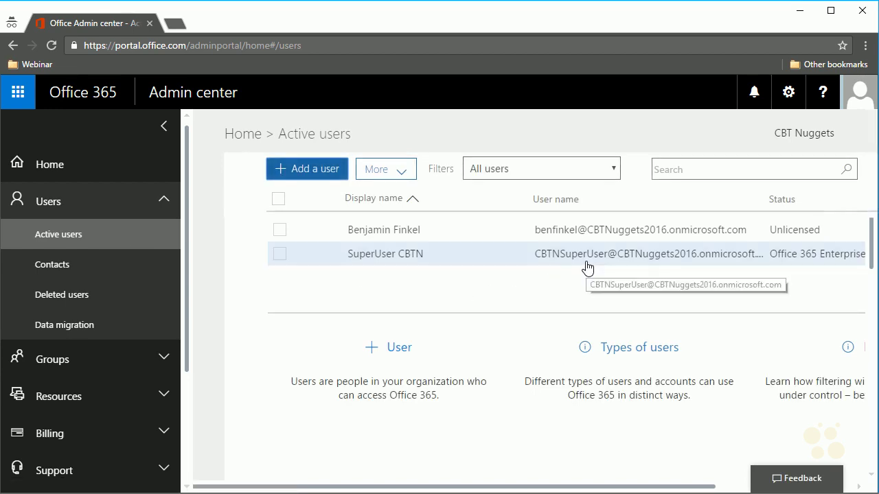
pyautogui.click(585, 266)
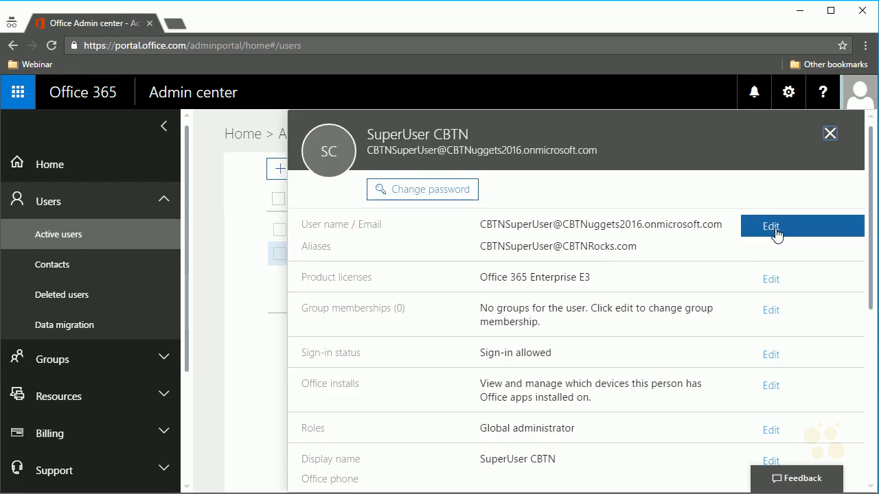
pyautogui.click(774, 232)
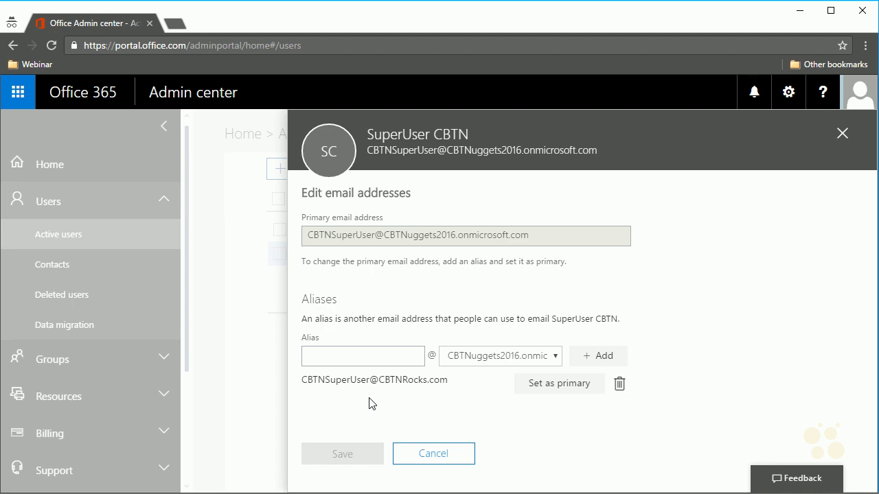
pyautogui.click(540, 391)
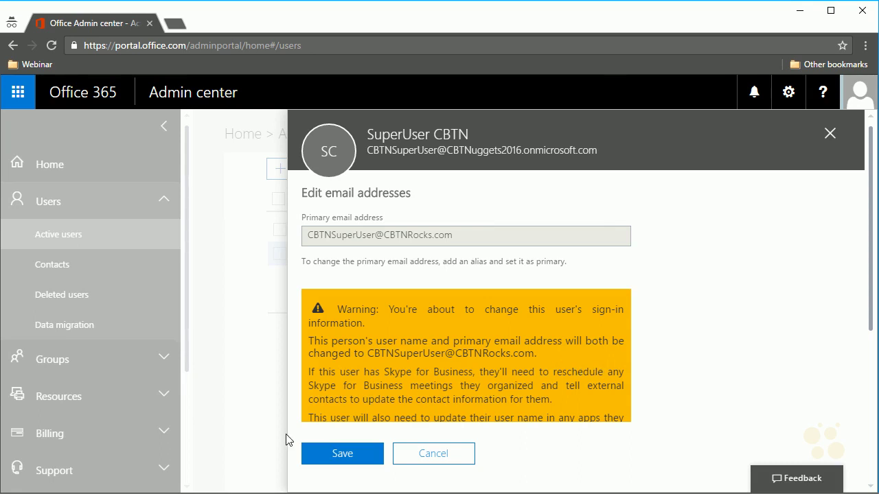
pyautogui.click(321, 454)
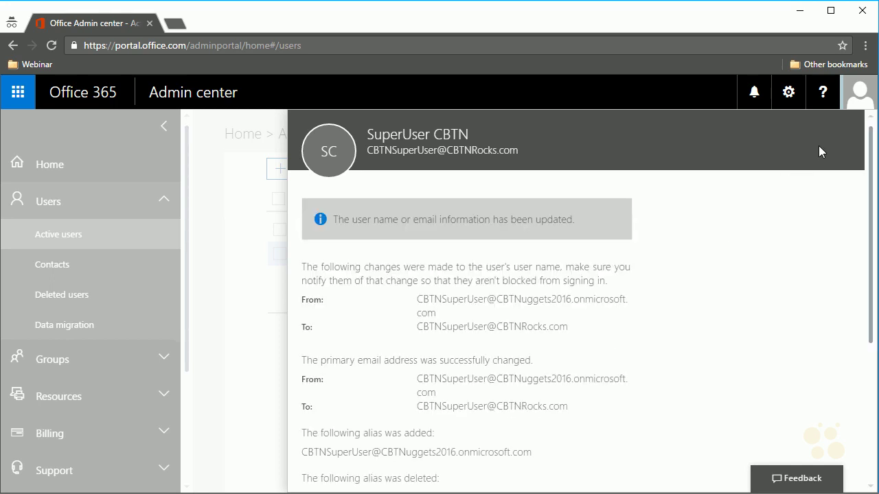
# - Sign out of Office 365 and reload the portal.office.com sign-in page
pyautogui.click(855, 108)
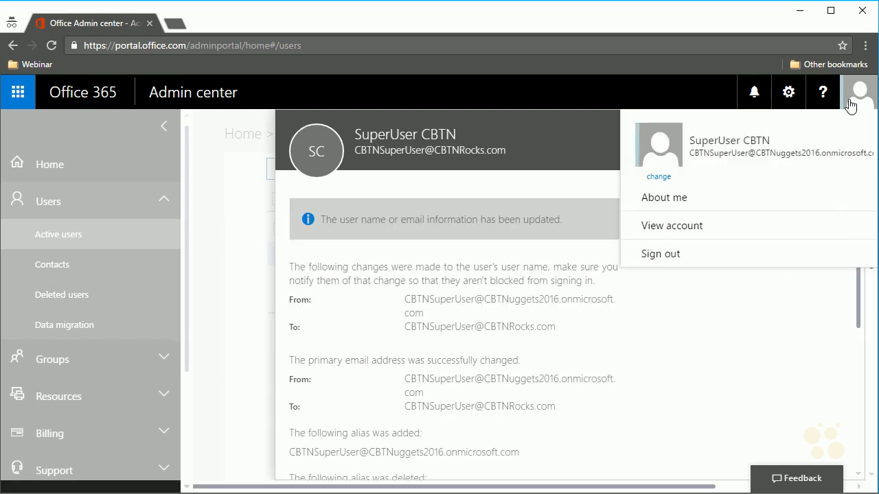
pyautogui.click(713, 254)
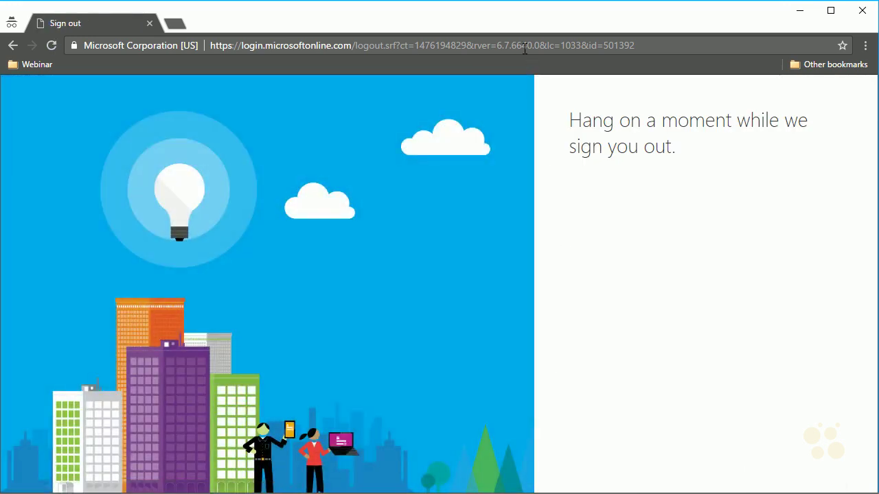
pyautogui.click(525, 47)
pyautogui.write('port')
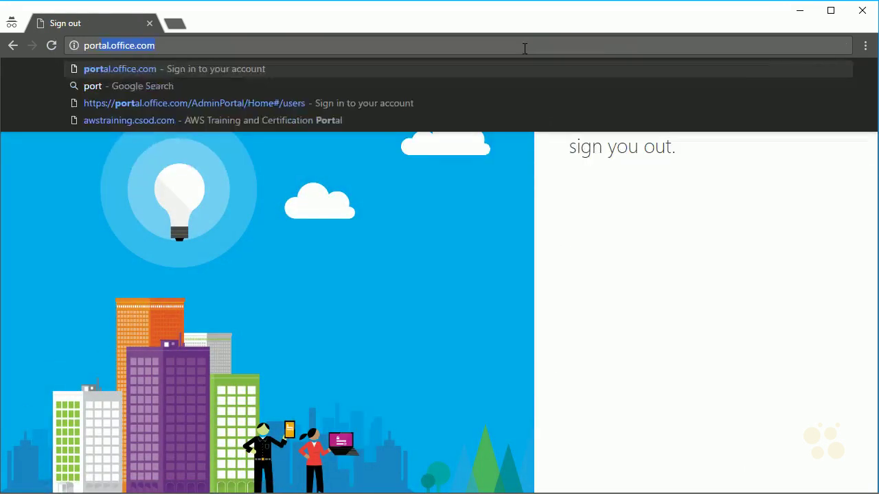
pyautogui.press('Return')
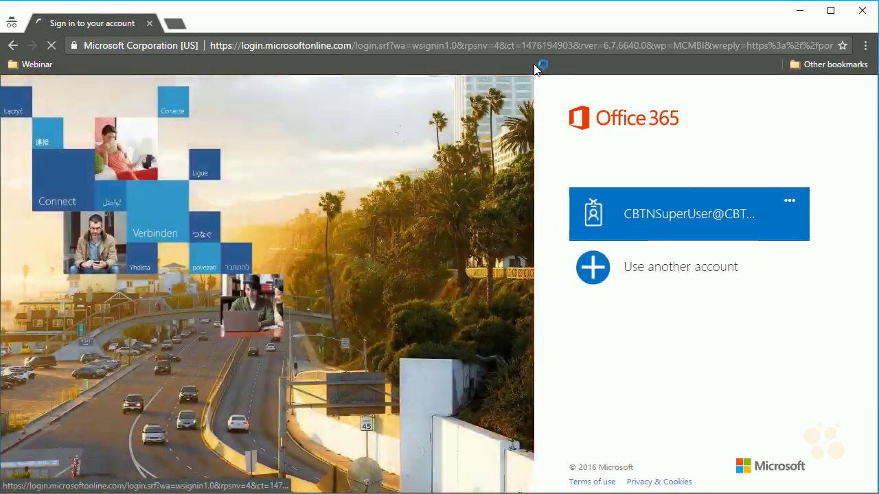
# - Switch to another account and enter the admin's new CBTNRocks.com user name
pyautogui.click(650, 210)
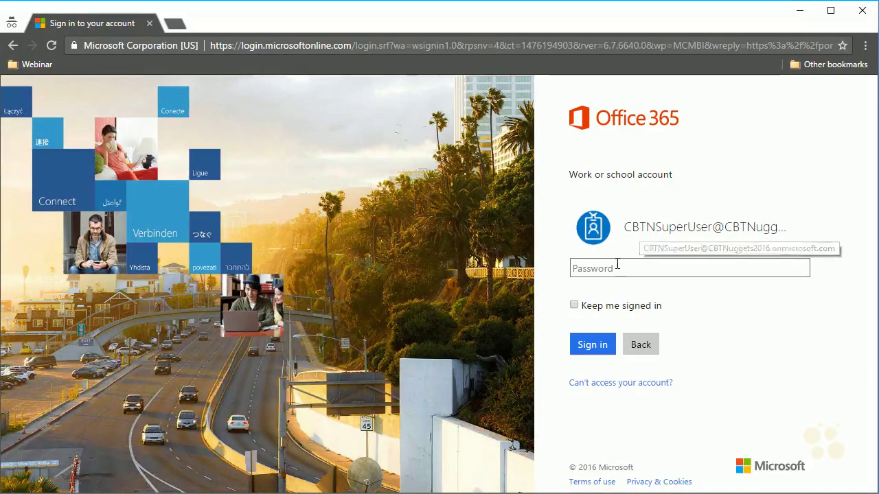
pyautogui.write('•••••••••')
pyautogui.press('Return')
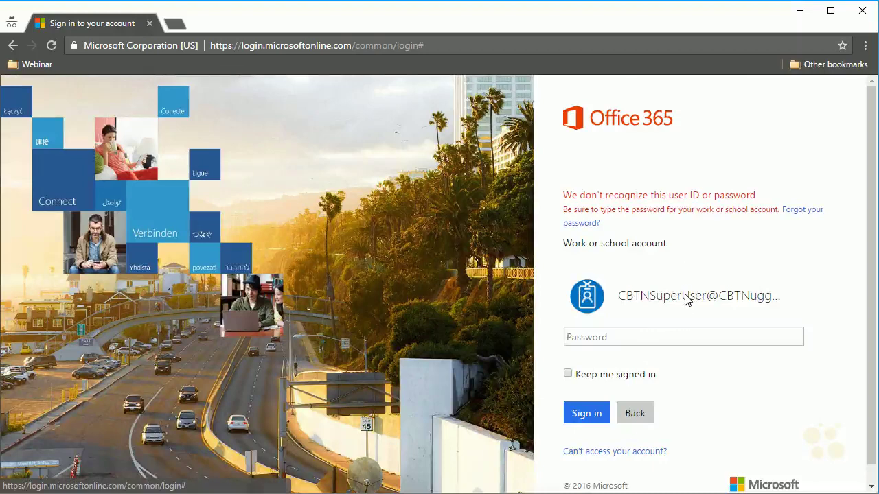
pyautogui.click(633, 419)
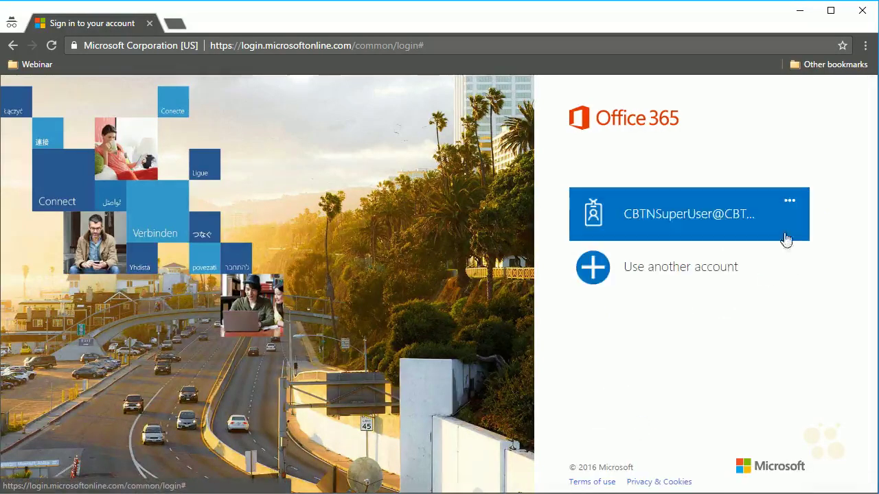
pyautogui.click(729, 255)
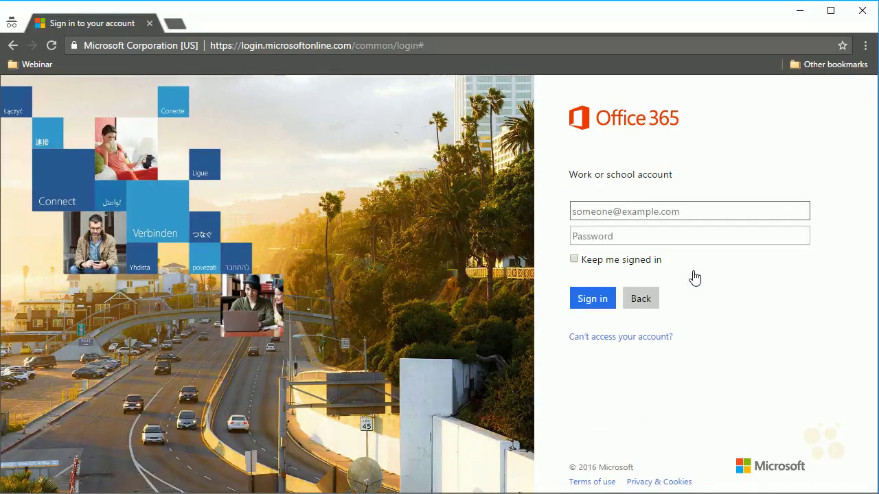
pyautogui.press('Tab')
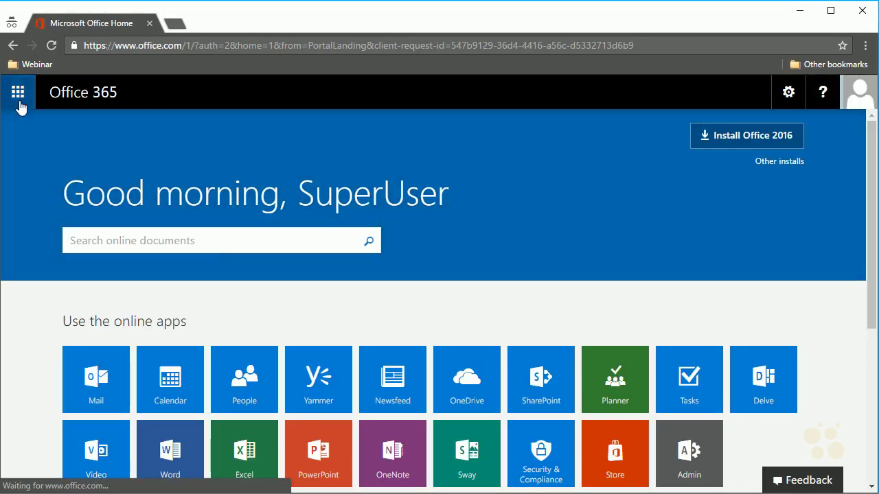
# - Open the Active users list, then expand Settings in the admin navigation
pyautogui.click(19, 107)
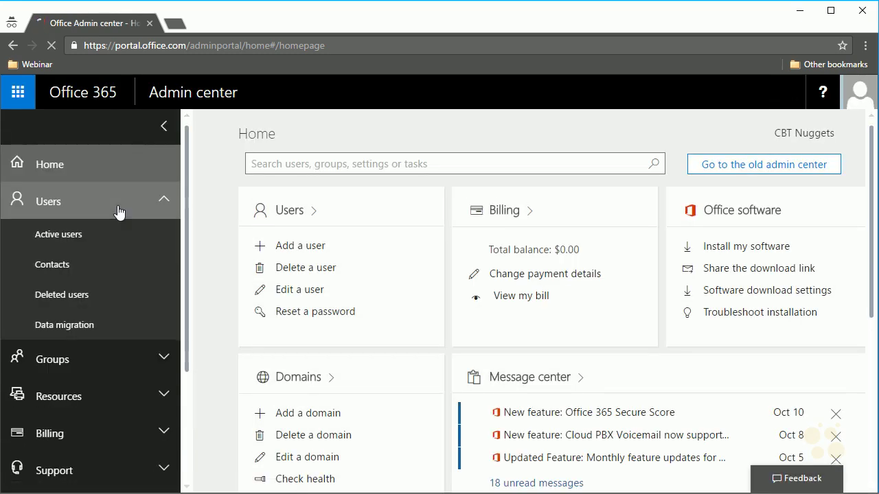
pyautogui.click(88, 236)
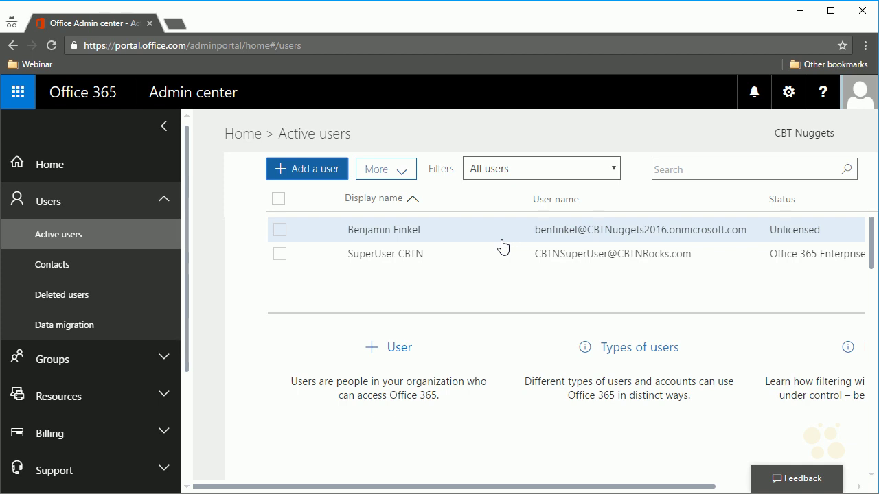
pyautogui.scroll(-2, 137, 370)
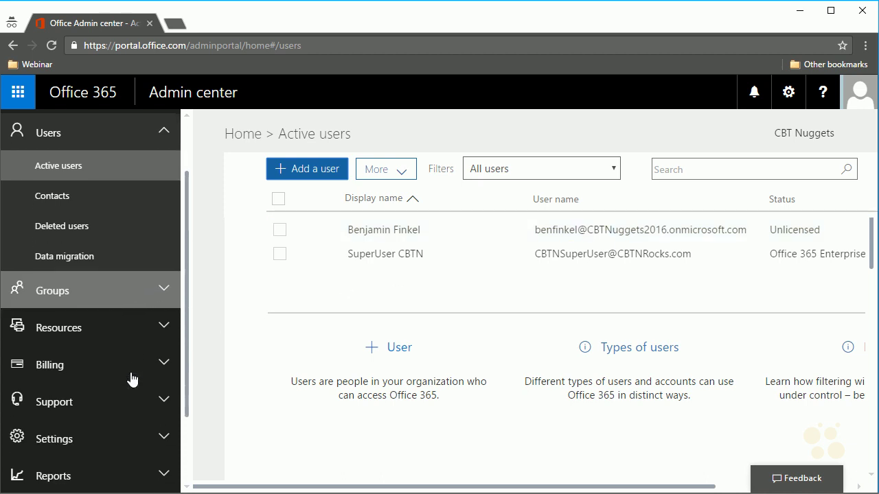
pyautogui.click(114, 370)
# - Open Domains, listing CBTNRocks.com and the default onmicrosoft.com domain
pyautogui.click(69, 462)
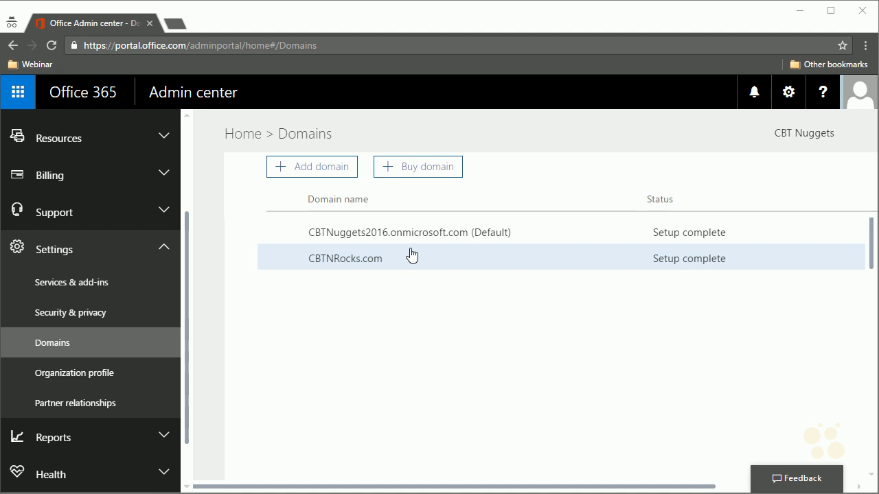
# - Add the domain cbtoffice.com and continue to its TXT verification step
pyautogui.click(329, 177)
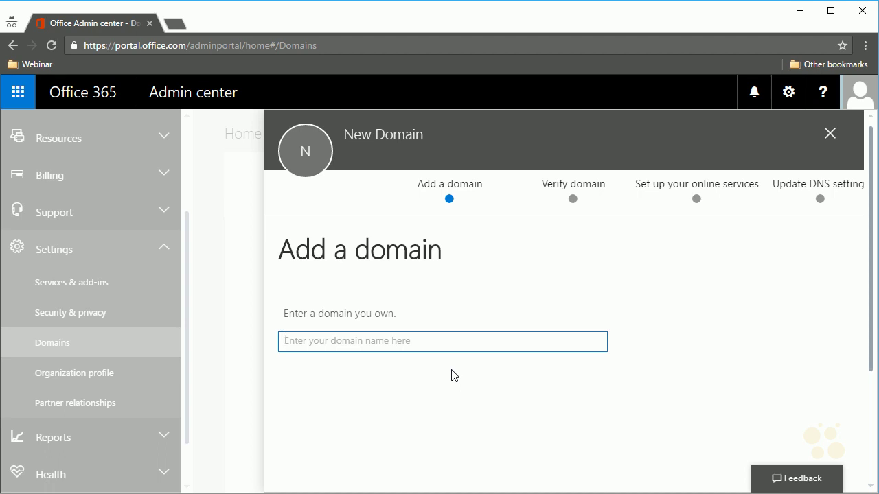
pyautogui.write('cbtoffice.com')
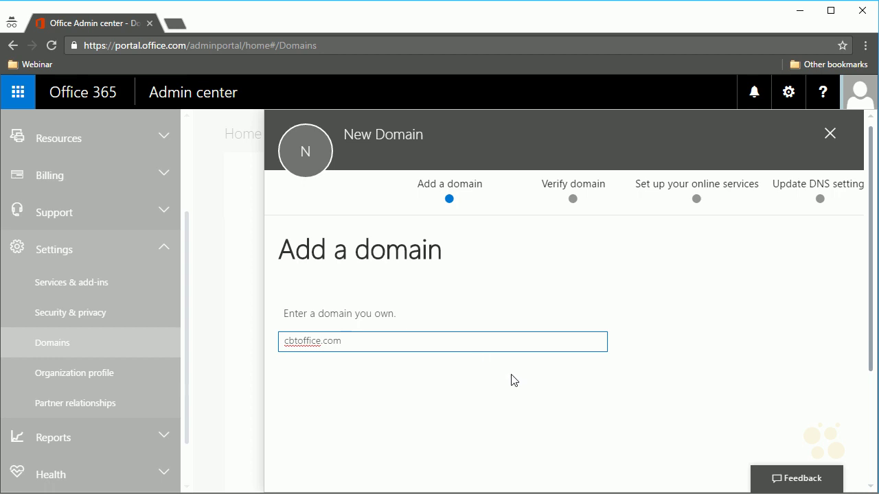
pyautogui.scroll(-2, 514, 378)
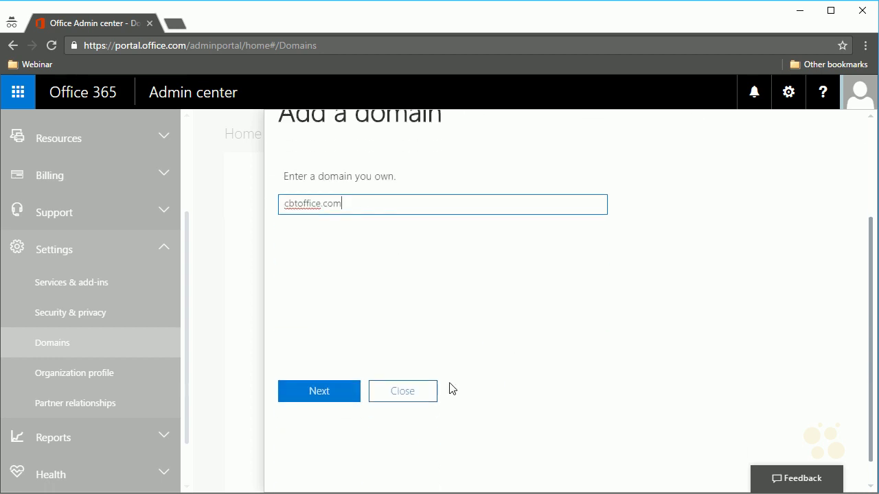
pyautogui.click(328, 397)
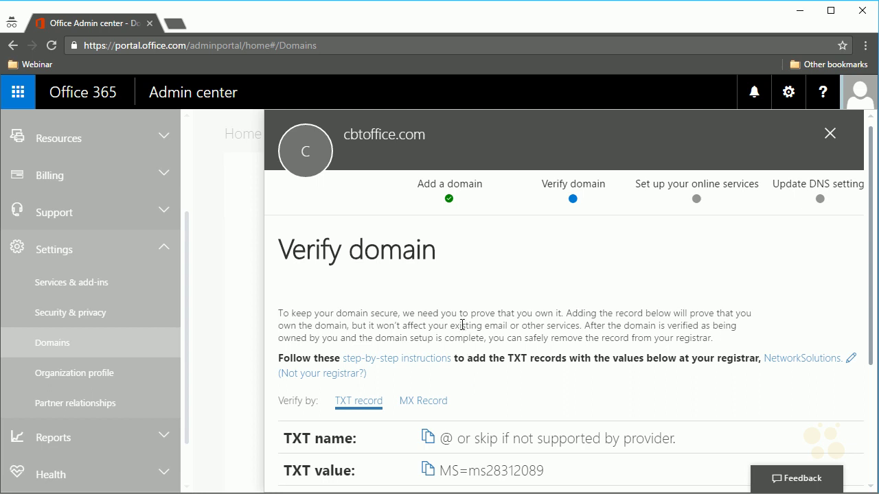
pyautogui.scroll(-1, 462, 325)
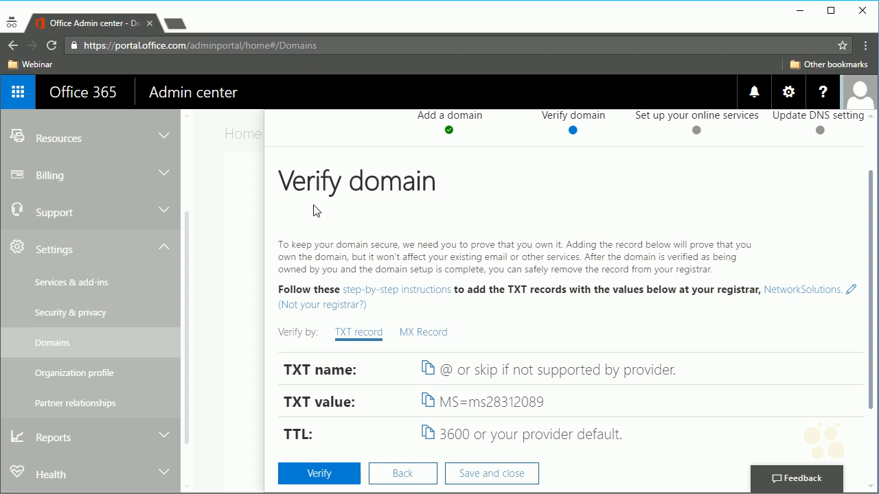
# - Open networksolutions.com in a new tab and go to My Domain Names
pyautogui.click(177, 24)
pyautogui.write('networksolutions.com')
pyautogui.press('Return')
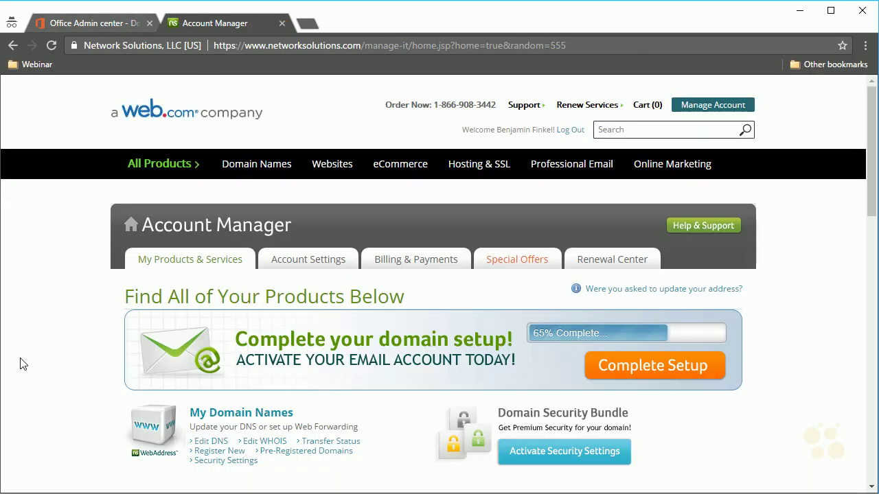
pyautogui.click(230, 417)
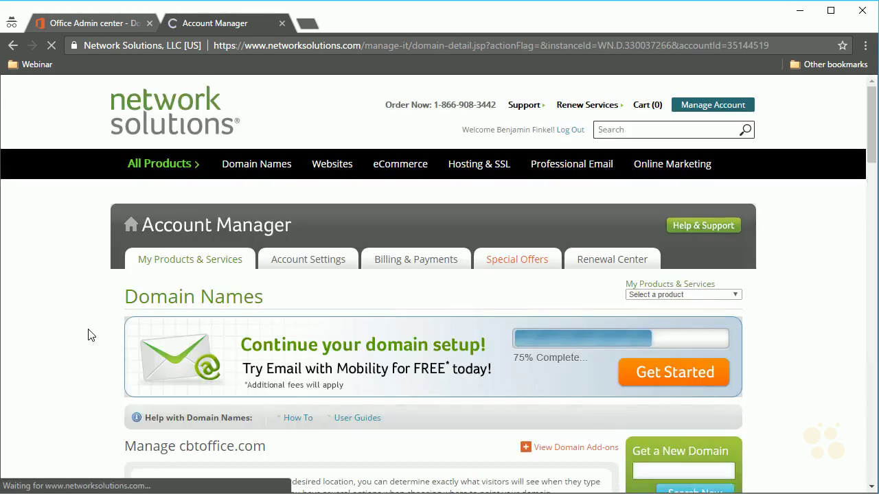
# - Open cbtoffice.com's Advanced DNS Records editor, then return to the Office 365 tab
pyautogui.scroll(-3, 89, 334)
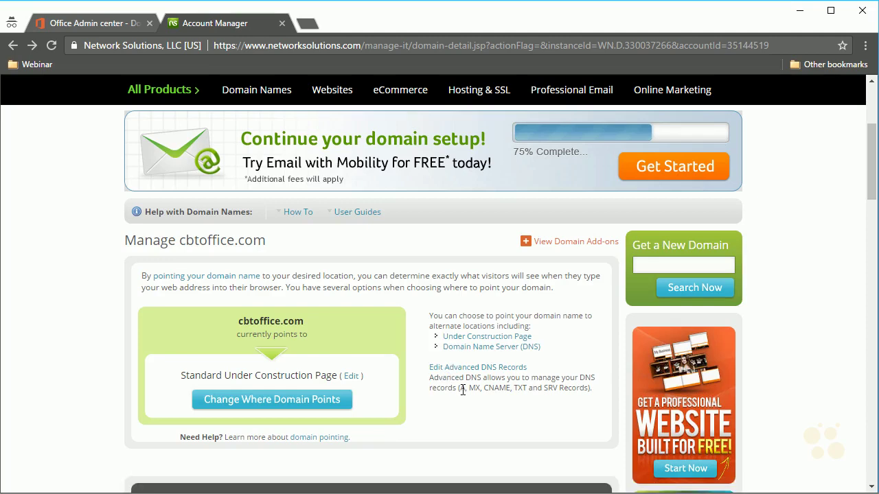
pyautogui.moveTo(465, 389); pyautogui.dragTo(488, 390)
pyautogui.click(457, 381)
pyautogui.click(475, 369)
pyautogui.scroll(-1, 463, 376)
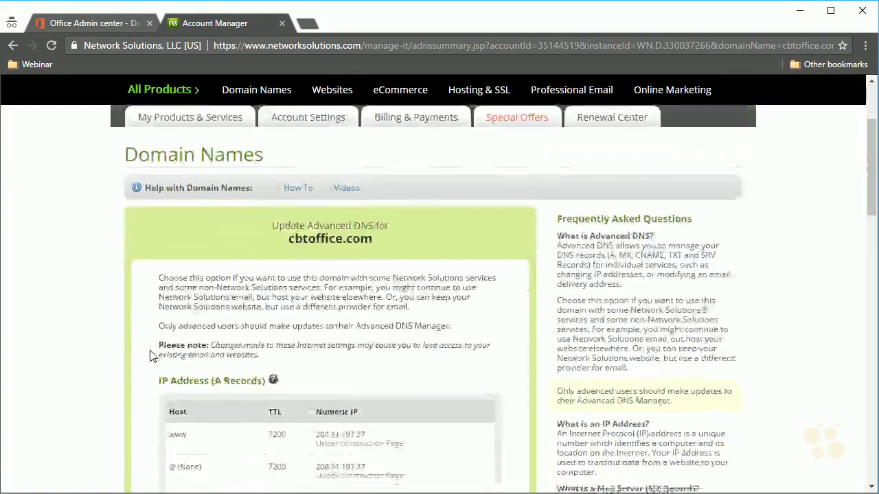
pyautogui.scroll(-1, 134, 345)
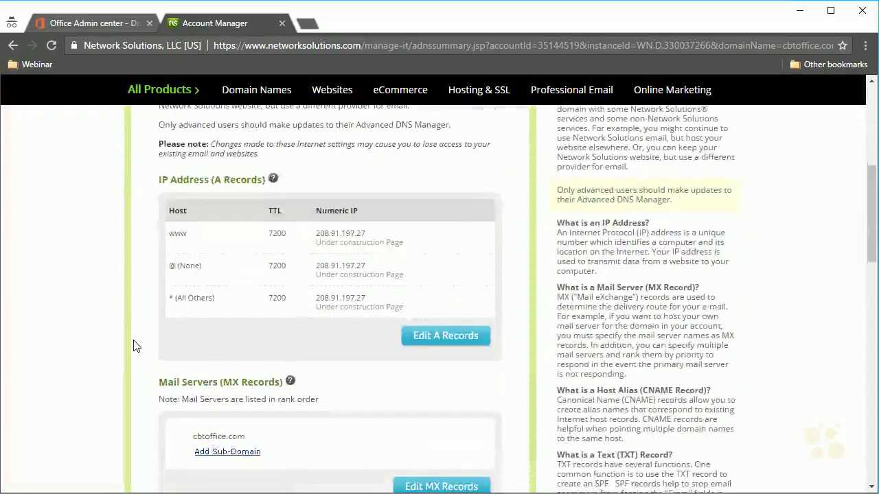
pyautogui.click(97, 23)
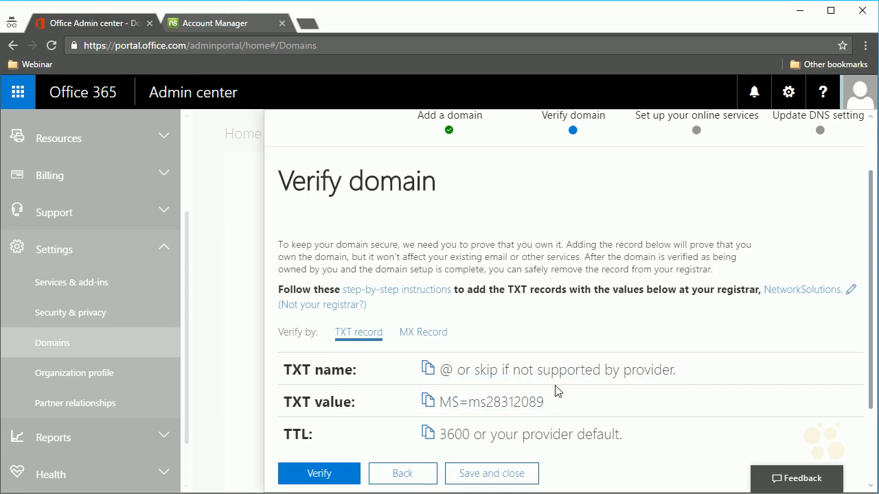
# - Copy the TXT value MS=ms28312089 and switch to the Network Solutions tab
pyautogui.rightClick(532, 406)
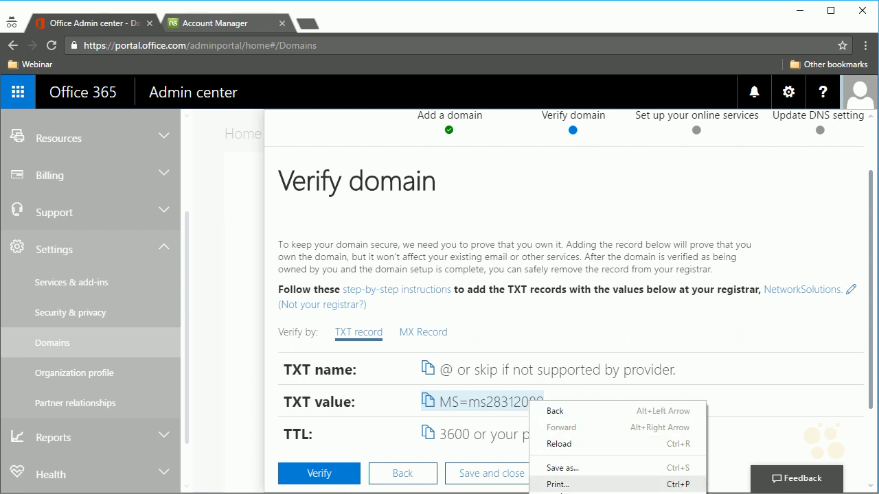
pyautogui.click(498, 411)
pyautogui.moveTo(459, 405)
pyautogui.mouseDown()
pyautogui.moveTo(559, 402)
pyautogui.moveTo(445, 407)
pyautogui.mouseUp()
pyautogui.rightClick(447, 406)
pyautogui.click(476, 416)
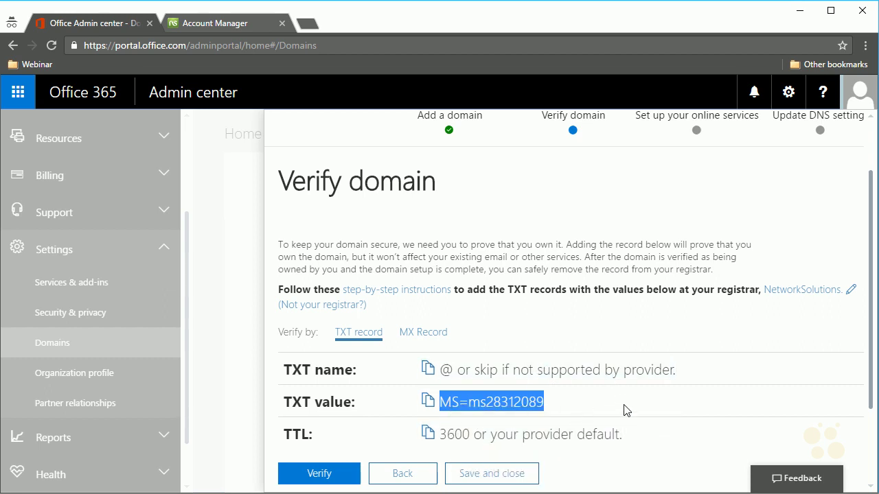
pyautogui.click(218, 24)
# - In the TXT records editor, give the @ row TTL 3600 and paste the MS=ms28312089 value
pyautogui.scroll(-2, 152, 405)
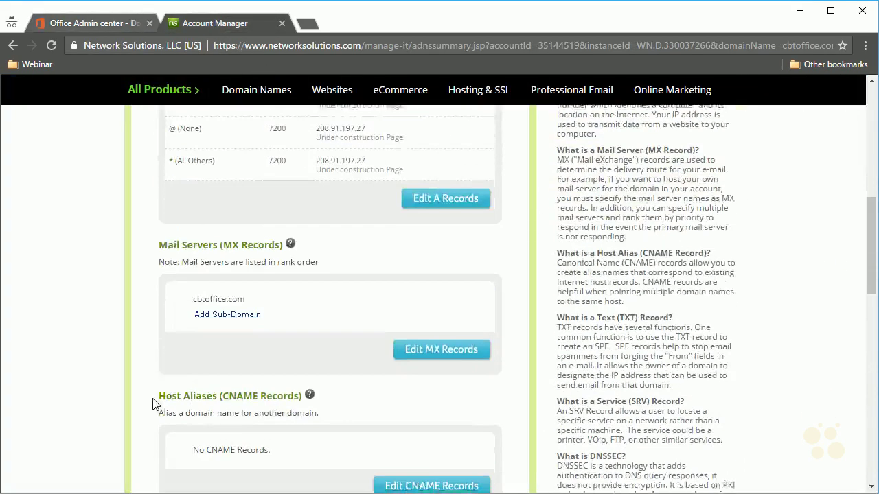
pyautogui.scroll(-3, 152, 405)
pyautogui.click(408, 412)
pyautogui.scroll(-2, 184, 382)
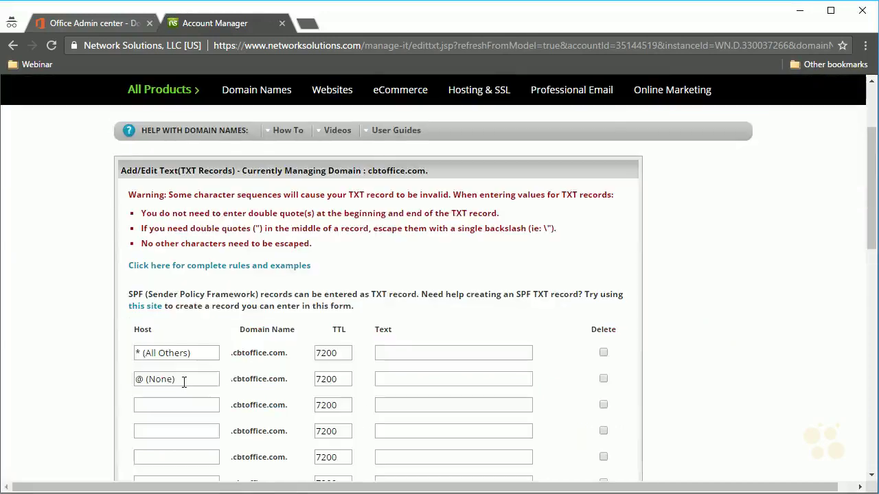
pyautogui.click(184, 382)
pyautogui.click(401, 380)
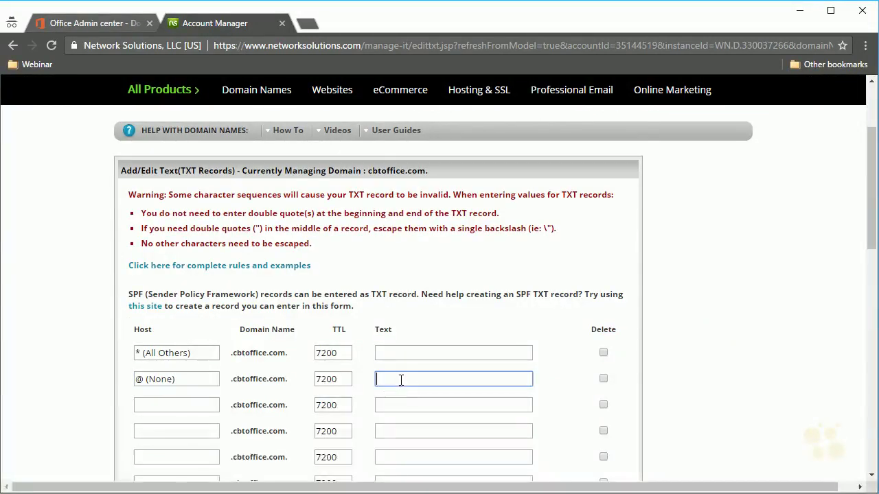
pyautogui.doubleClick(338, 376)
pyautogui.write('3600')
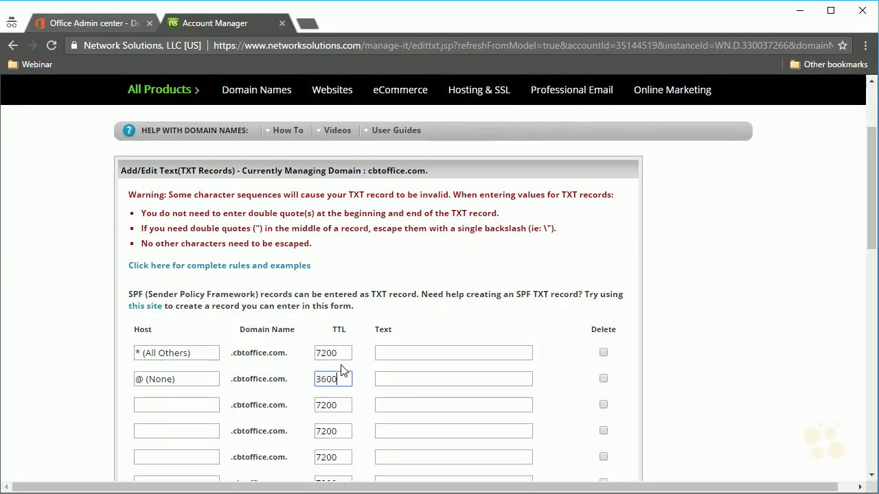
pyautogui.click(398, 379)
pyautogui.hotkey('ctrl', 'v')
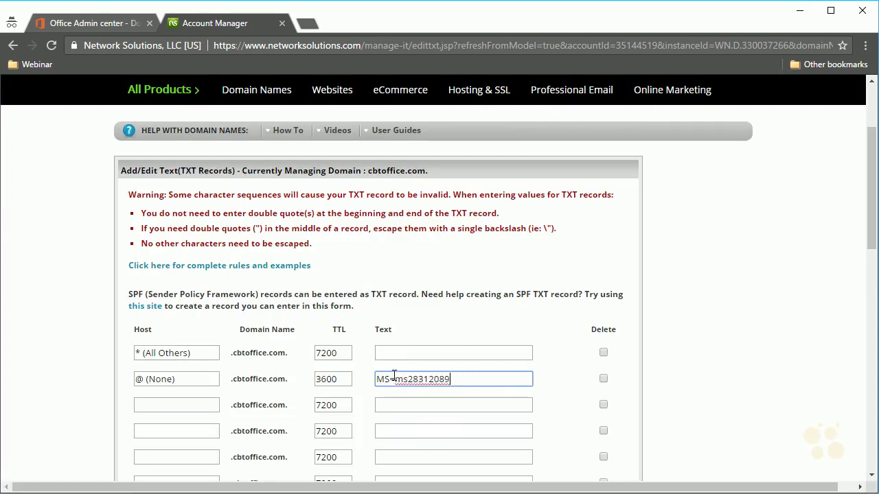
# - Submit and save the new TXT record, then return to the Office 365 tab
pyautogui.scroll(-5, 539, 392)
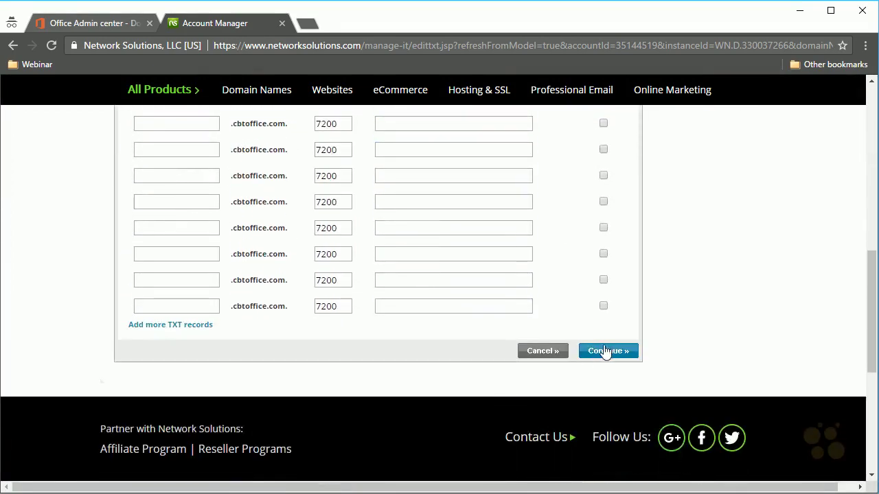
pyautogui.click(607, 351)
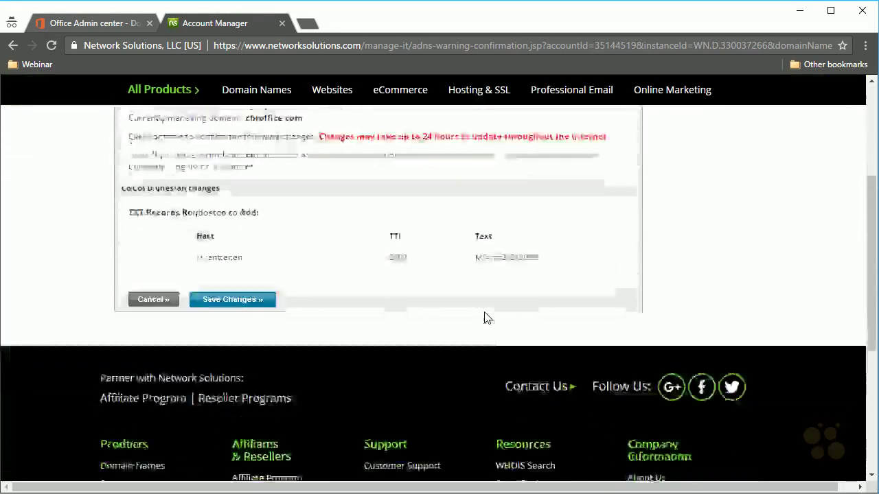
pyautogui.scroll(-1, 484, 317)
pyautogui.click(230, 248)
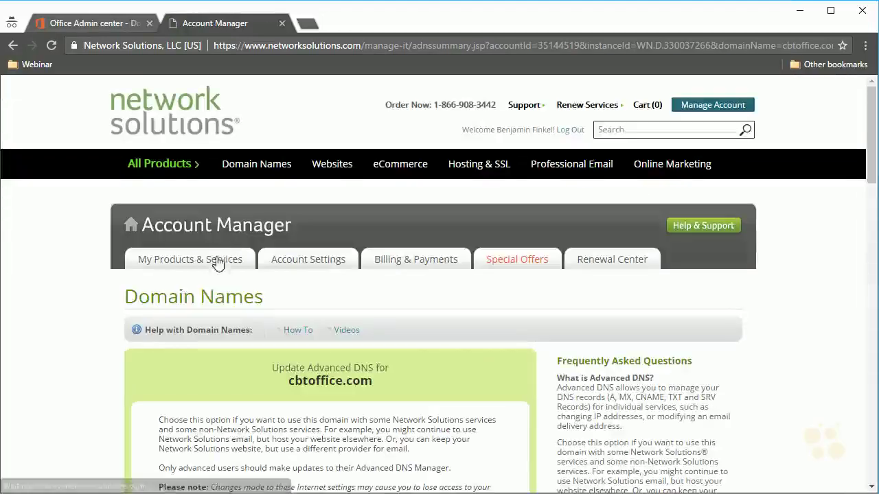
pyautogui.scroll(-4, 60, 402)
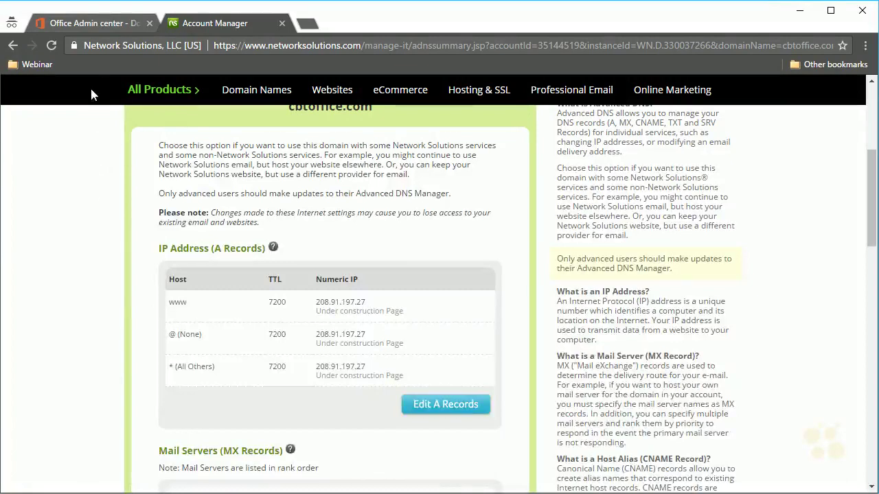
pyautogui.click(116, 23)
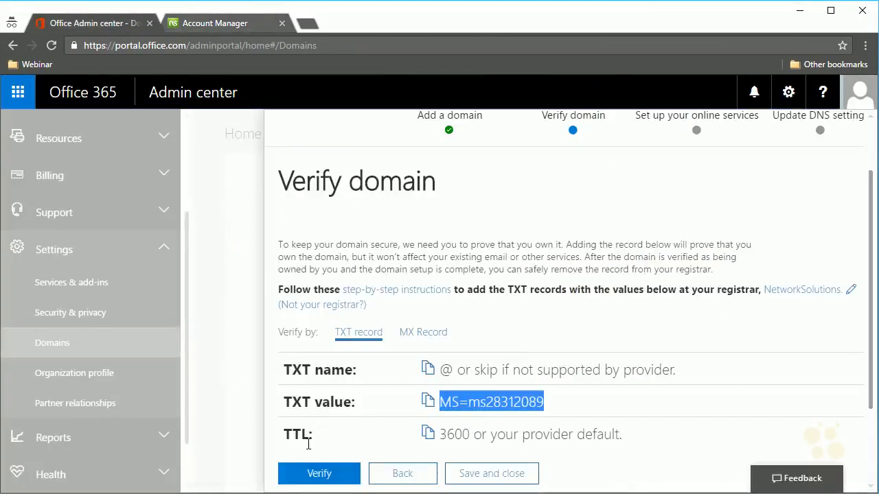
# - Verify cbtoffice.com's TXT record, retrying after the 'record not found' error until it passes
pyautogui.click(320, 481)
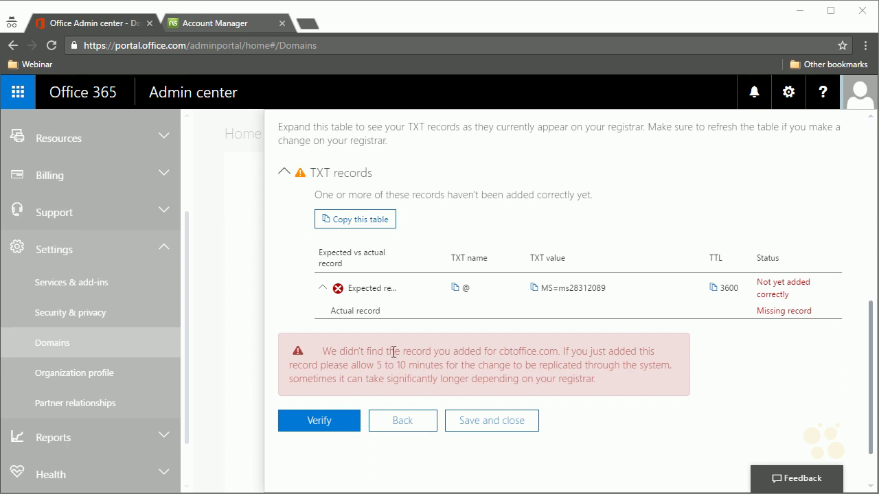
pyautogui.click(312, 422)
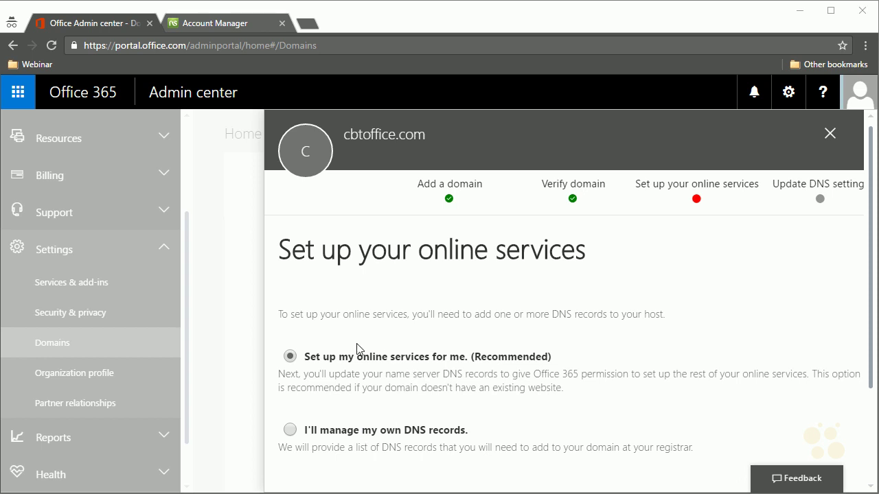
# - Scroll down the Update DNS settings step to see the required NS records flagged invalid
pyautogui.scroll(-1, 535, 371)
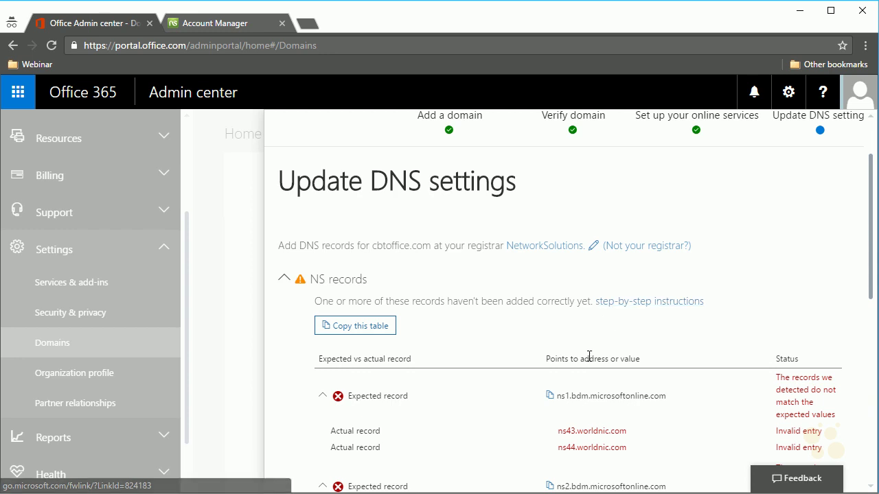
# - Review the four Microsoft name servers in the NS table, then switch to Network Solutions
pyautogui.scroll(-2, 452, 343)
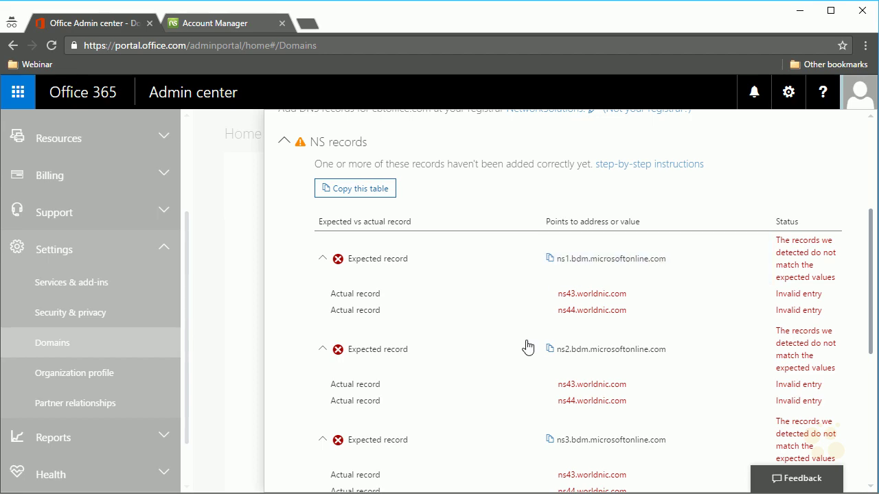
pyautogui.scroll(-2, 526, 347)
pyautogui.scroll(-1, 516, 367)
pyautogui.scroll(3, 505, 303)
pyautogui.click(235, 24)
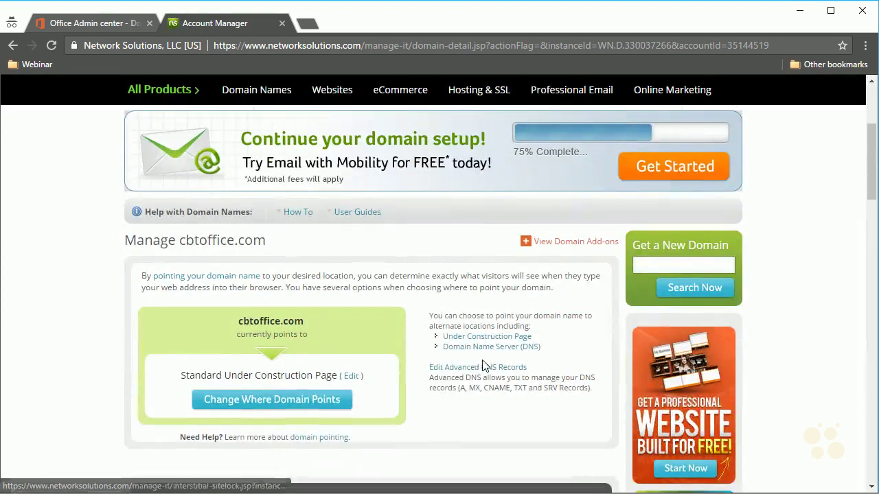
# - Choose Domain Name Server pointing and paste the Microsoft name server into all four entries
pyautogui.click(478, 351)
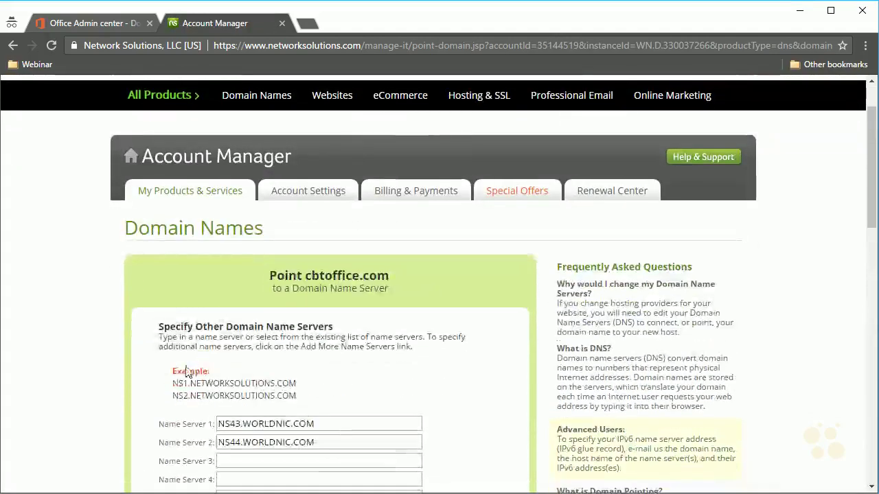
pyautogui.scroll(-1, 181, 370)
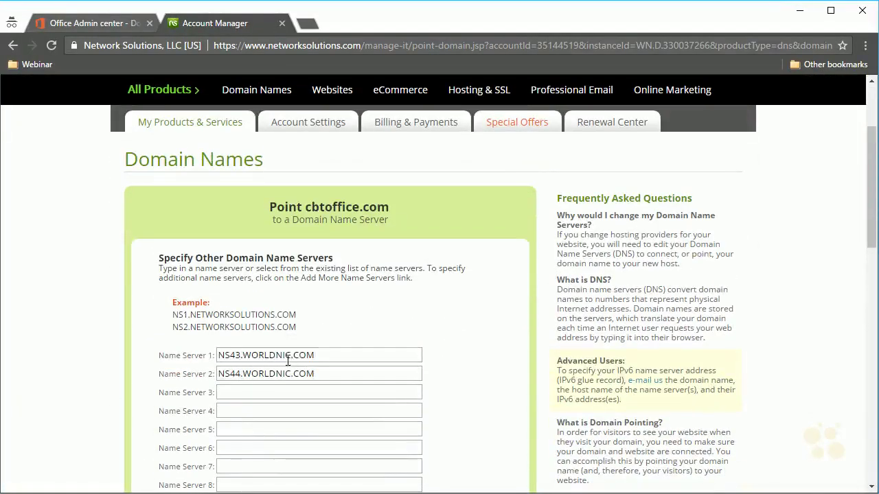
pyautogui.doubleClick(290, 355)
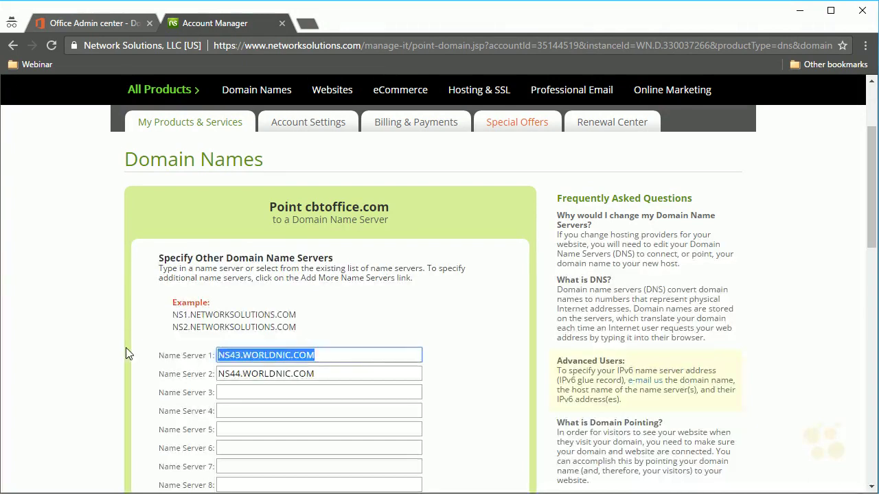
pyautogui.hotkey('ctrl', 'v')
pyautogui.doubleClick(340, 375)
pyautogui.hotkey('ctrl', 'v')
pyautogui.press('Tab')
pyautogui.hotkey('ctrl', 'v')
pyautogui.press('Tab')
pyautogui.hotkey('ctrl', 'v')
# - Correct entries 2–4 to ns2, ns3 and ns4.bdm.microsoftonline.com
pyautogui.click(234, 375)
pyautogui.press('BackSpace')
pyautogui.write('2')
pyautogui.click(234, 392)
pyautogui.press('BackSpace')
pyautogui.write('3')
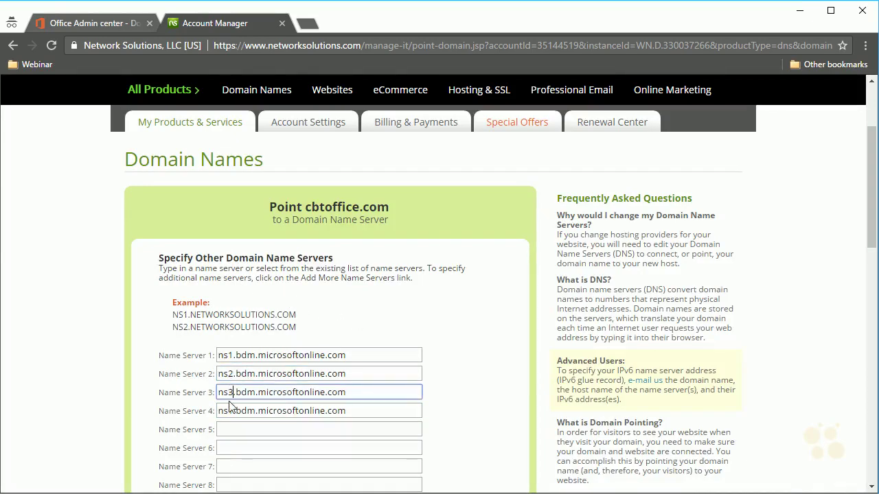
pyautogui.click(233, 411)
pyautogui.press('BackSpace')
pyautogui.write('4')
# - Submit the new name server list and apply the pointing change for cbtoffice.com
pyautogui.scroll(-1, 187, 384)
pyautogui.scroll(-4, 185, 384)
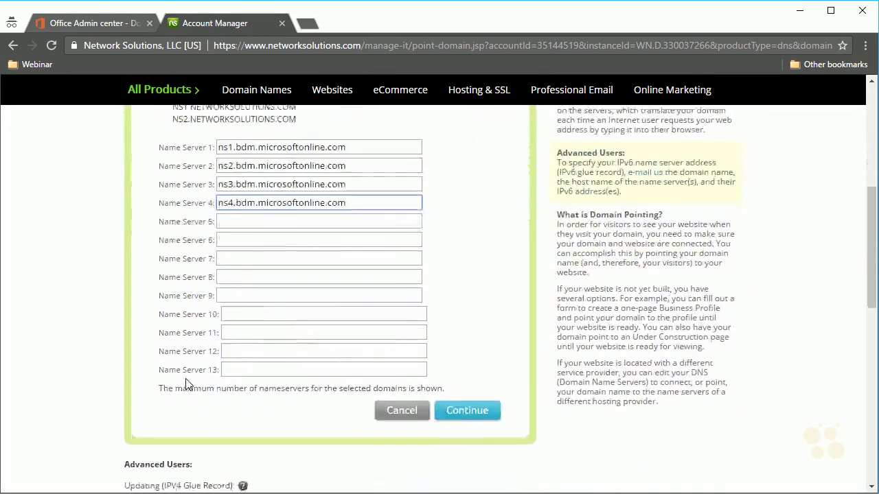
pyautogui.click(478, 348)
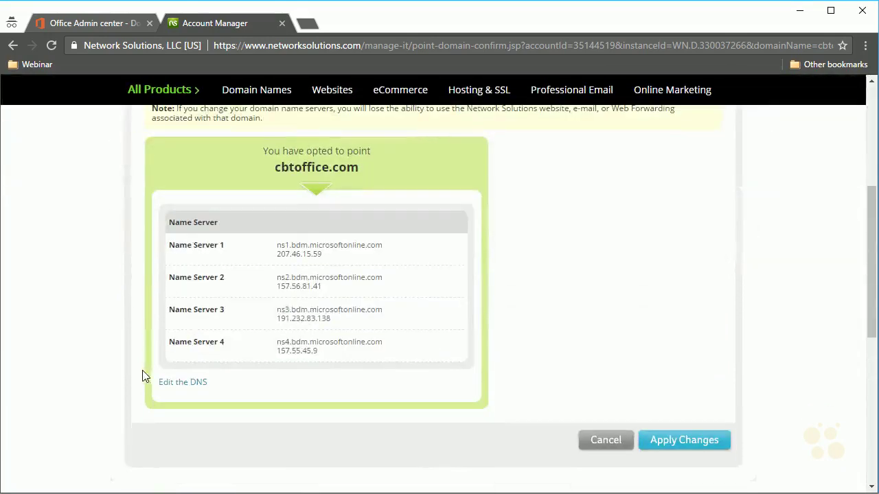
pyautogui.click(680, 448)
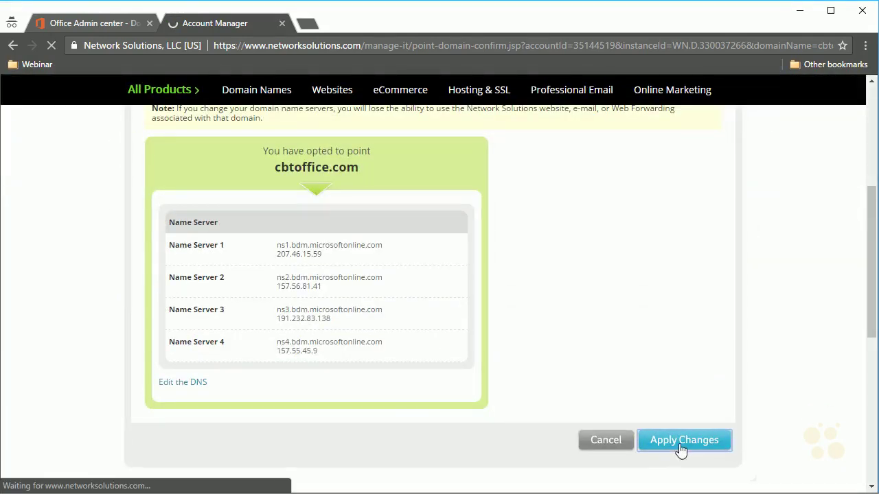
pyautogui.scroll(-2, 516, 400)
pyautogui.scroll(-2, 516, 400)
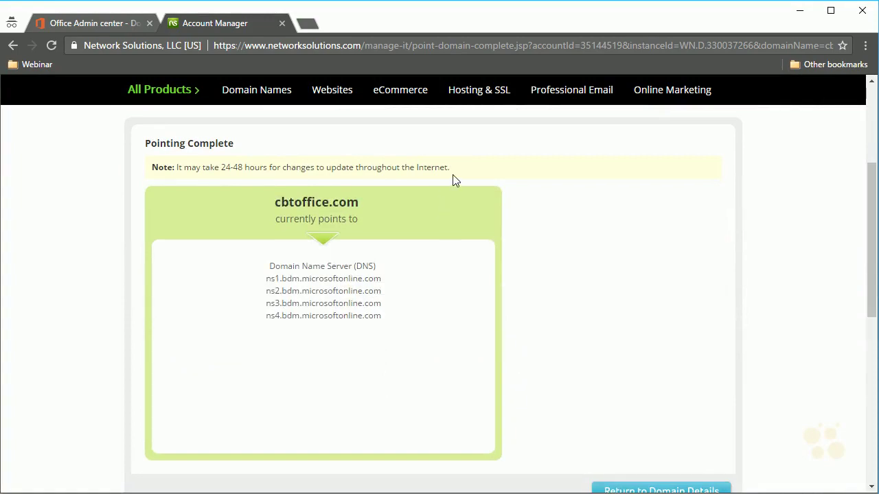
# - In the Admin center, verify the new name servers until detected, then finish cbtoffice.com's setup
pyautogui.click(94, 19)
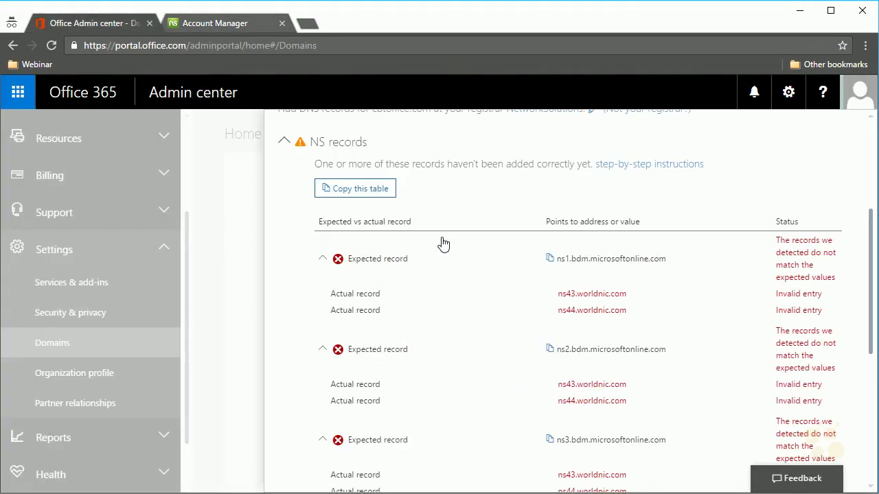
pyautogui.scroll(-2, 288, 319)
pyautogui.scroll(-2, 287, 320)
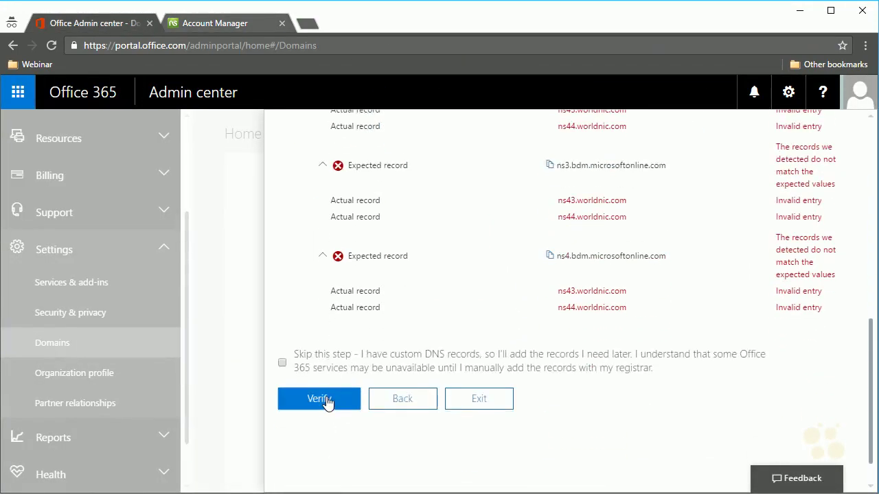
pyautogui.click(328, 349)
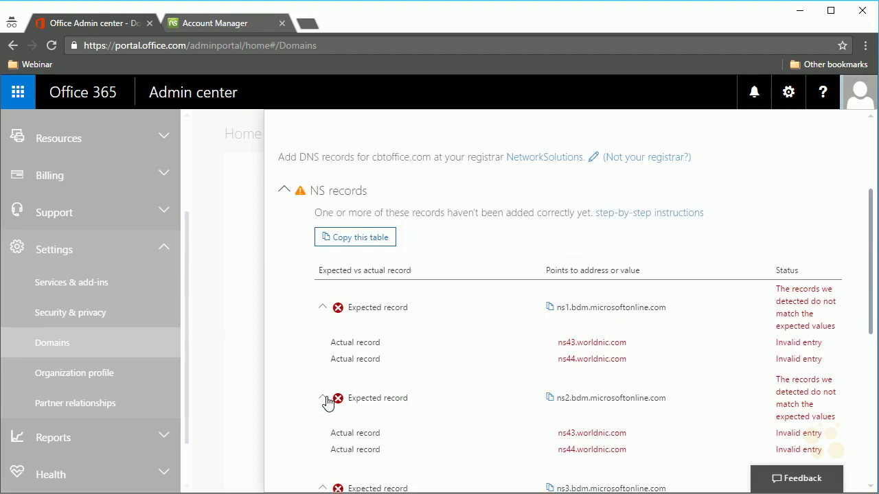
pyautogui.scroll(-4, 373, 320)
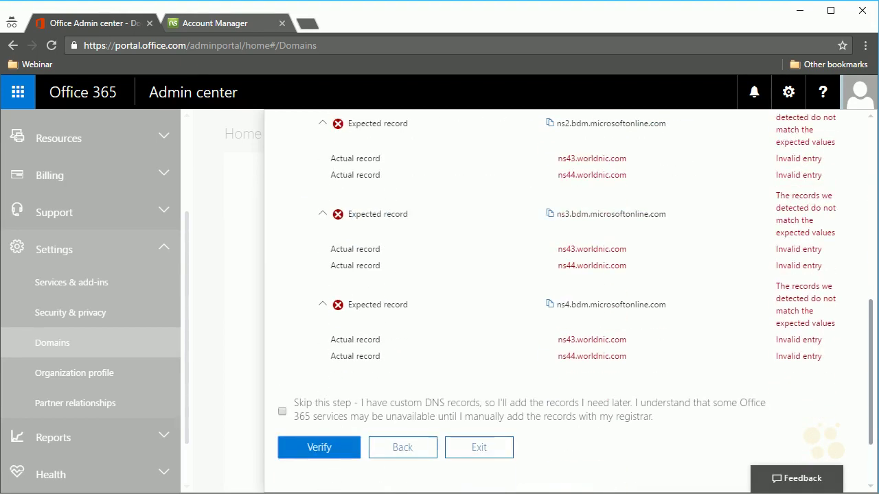
pyautogui.click(337, 380)
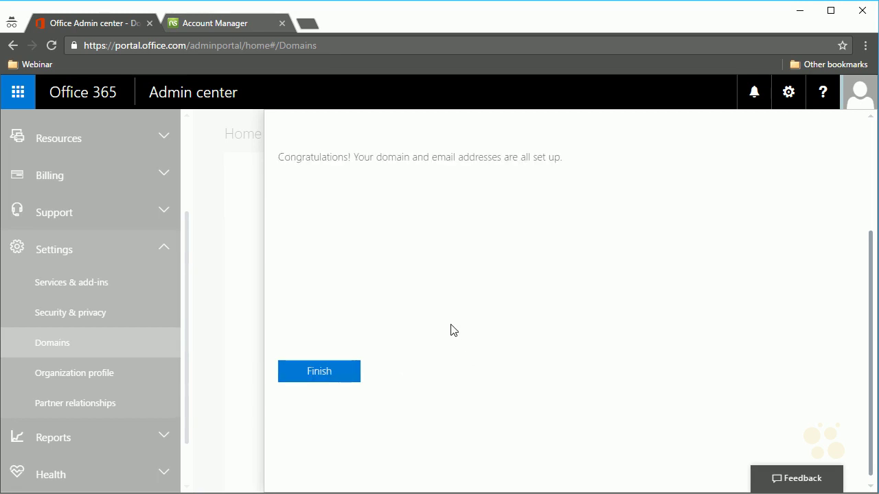
pyautogui.scroll(2, 421, 320)
pyautogui.scroll(-1, 378, 422)
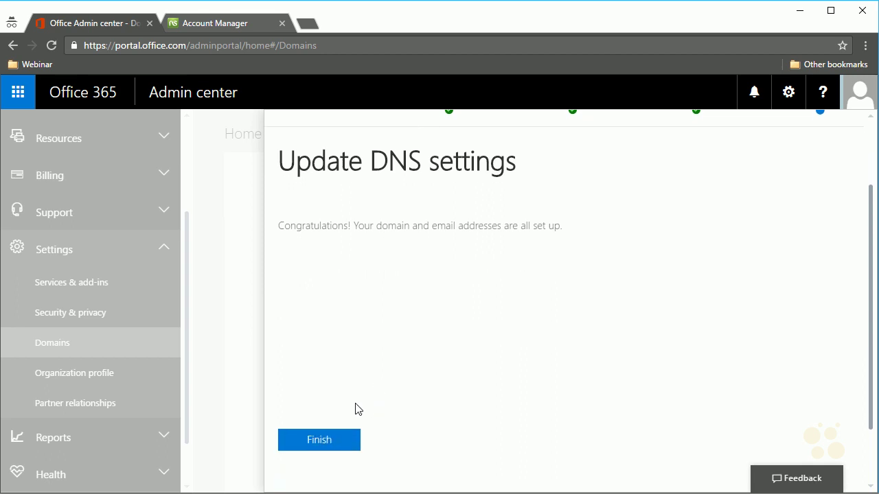
pyautogui.click(352, 447)
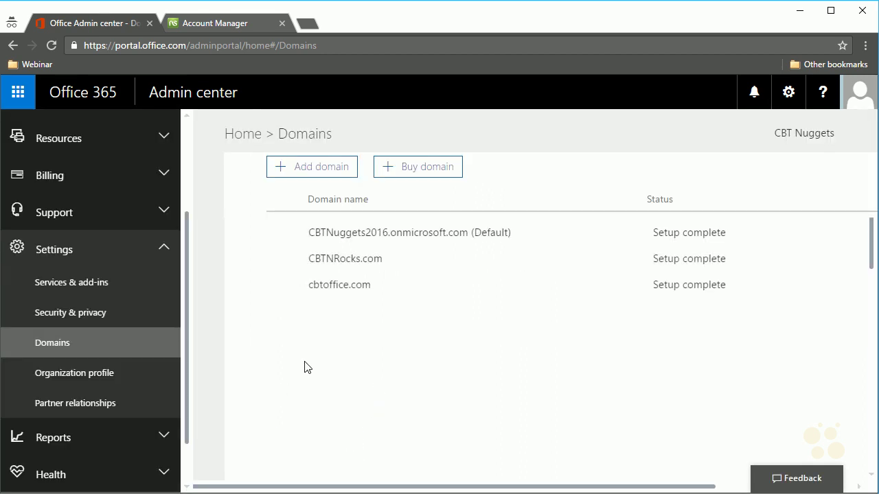